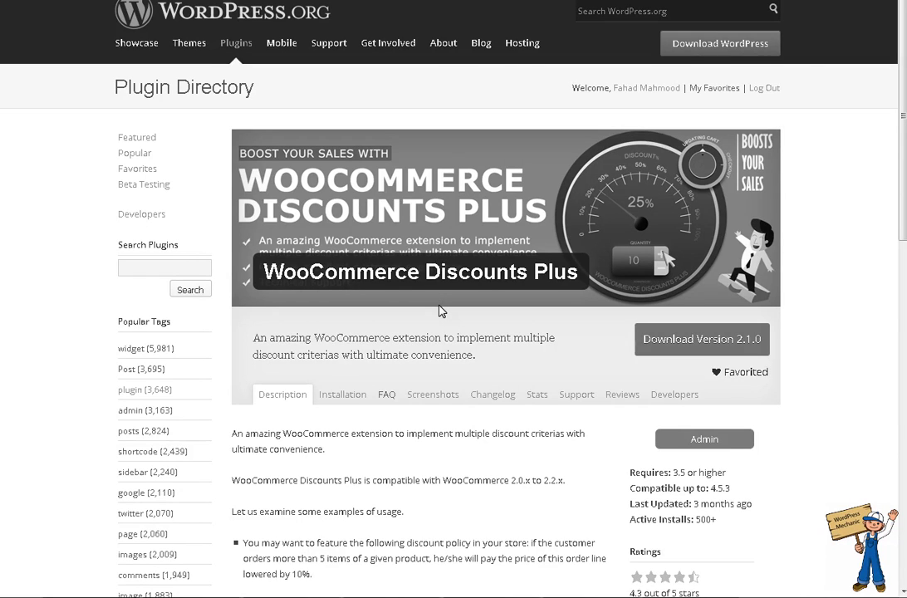
Show the Screenshots section of the WooCommerce Discounts Plus plugin page
click(439, 397)
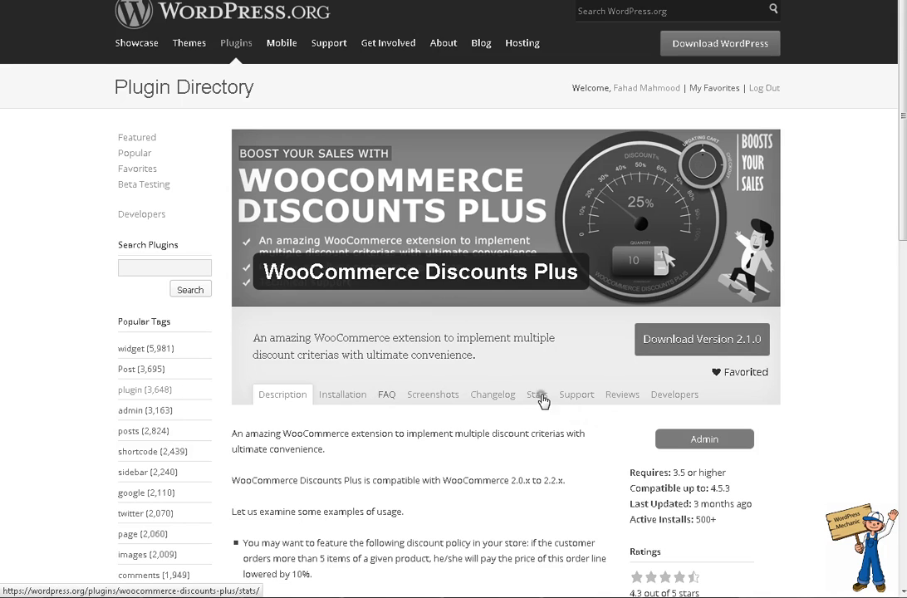
scroll(458, 358, down, 2)
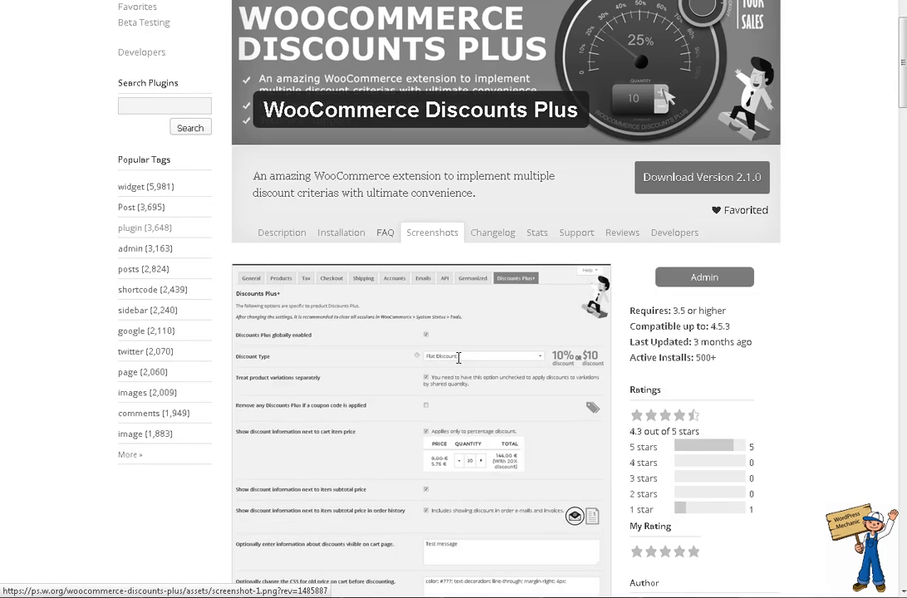
scroll(458, 359, down, 3)
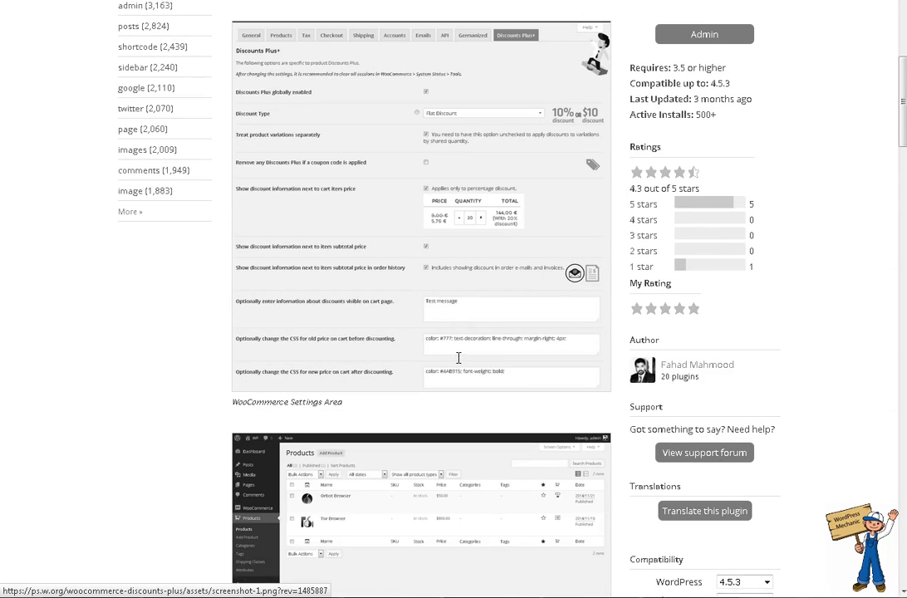
scroll(476, 371, down, 8)
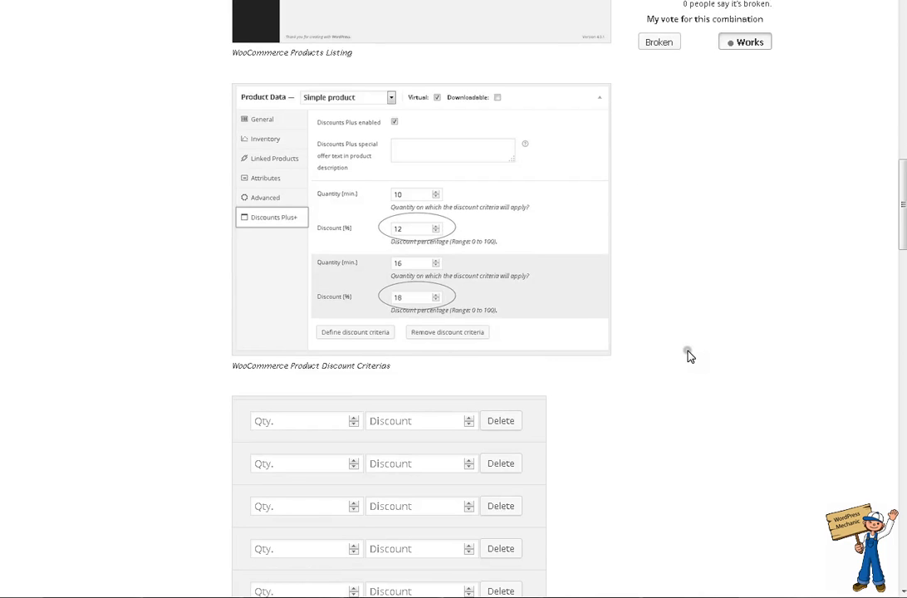
scroll(688, 356, down, 5)
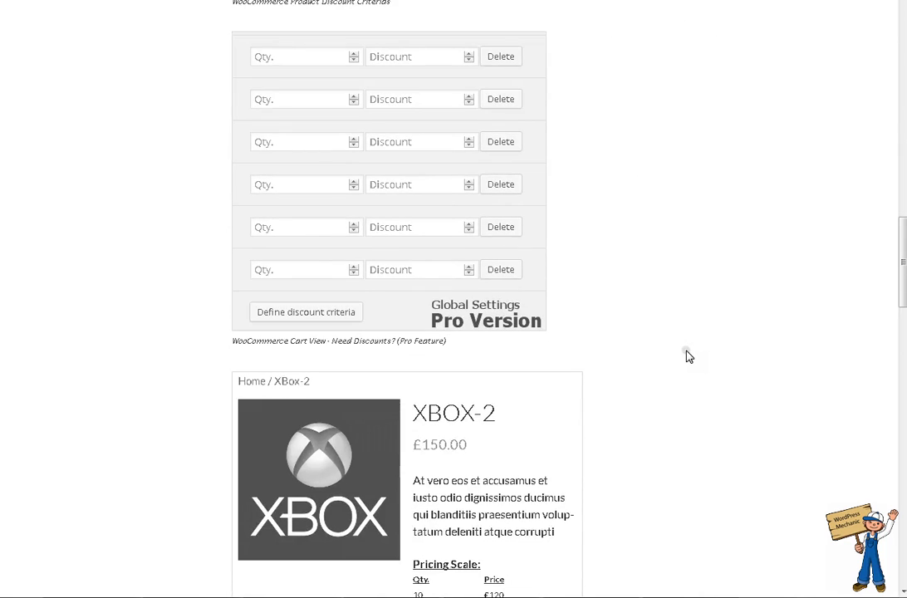
scroll(688, 355, down, 5)
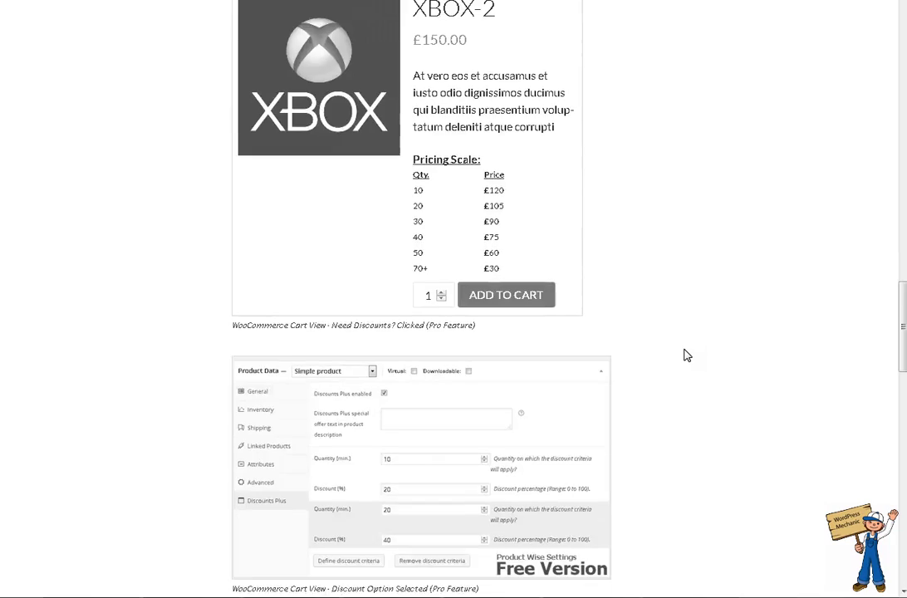
scroll(688, 356, down, 8)
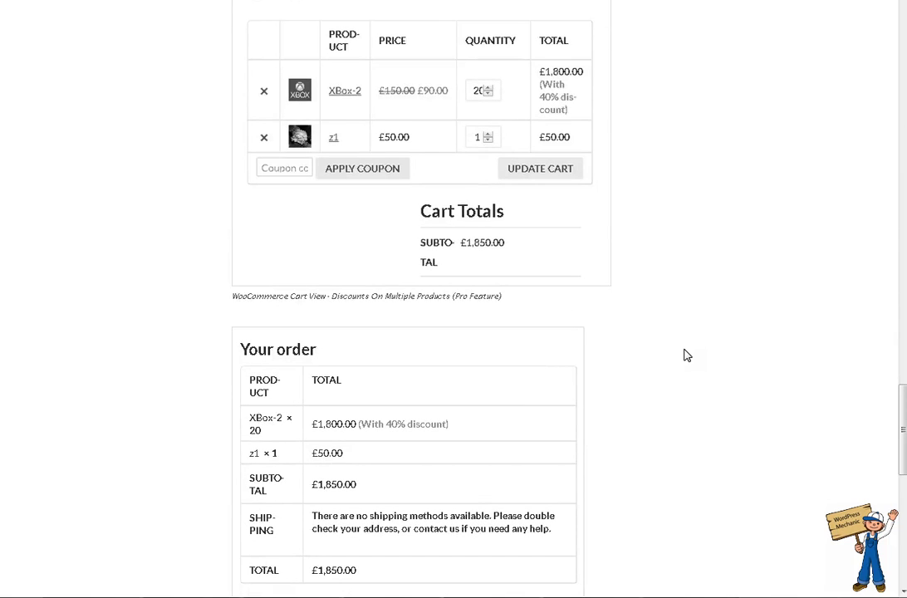
scroll(688, 356, down, 4)
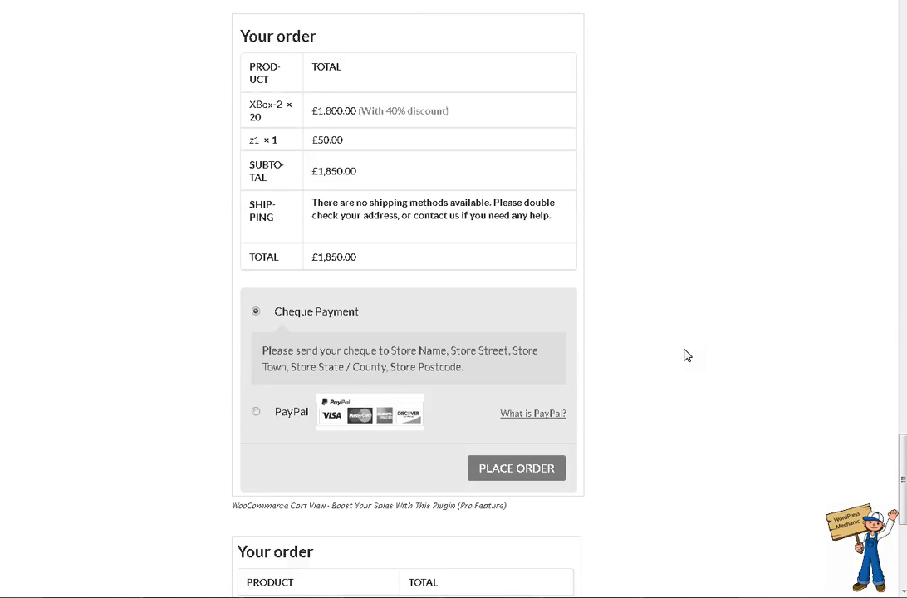
scroll(687, 355, down, 3)
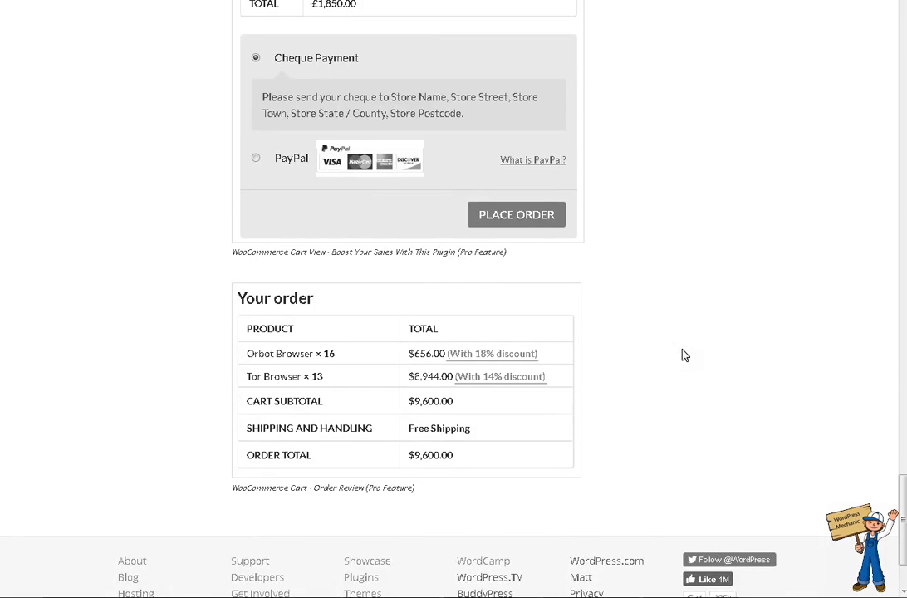
scroll(453, 299, up, 20)
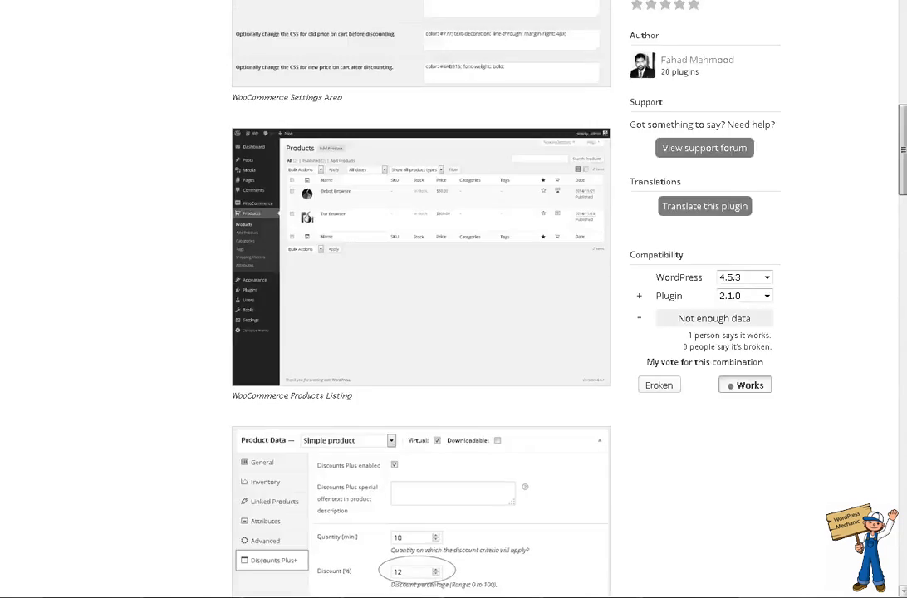
scroll(454, 300, down, 1)
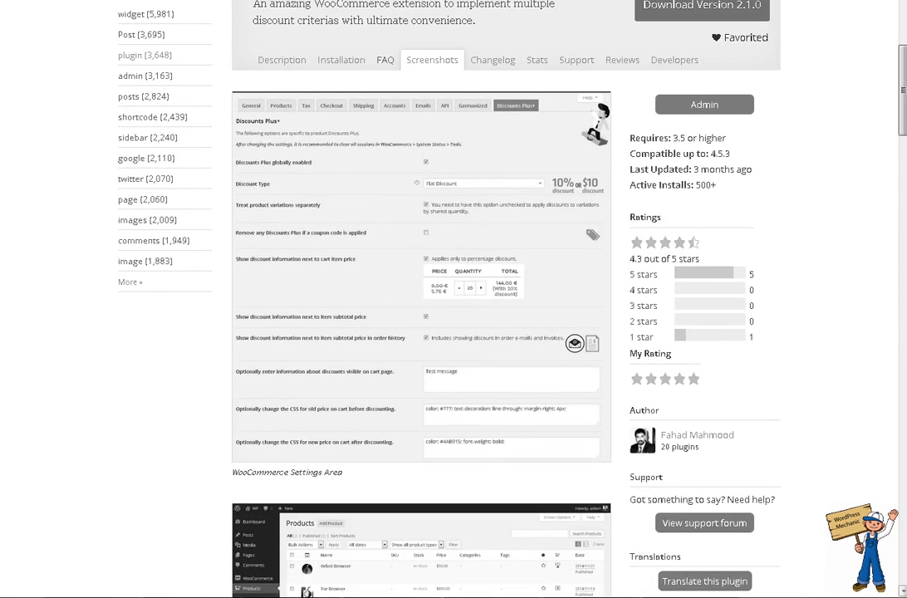
scroll(378, 285, down, 10)
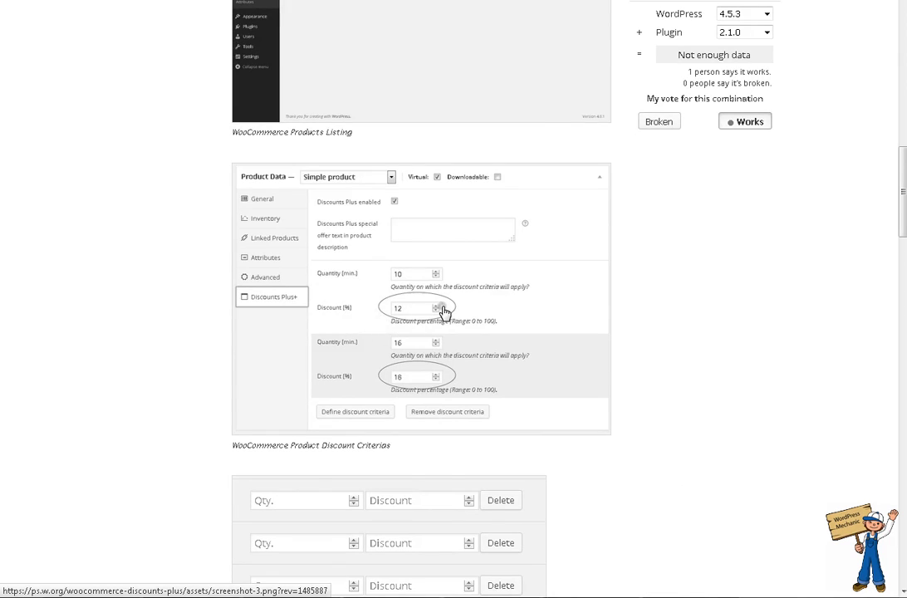
scroll(441, 309, up, 8)
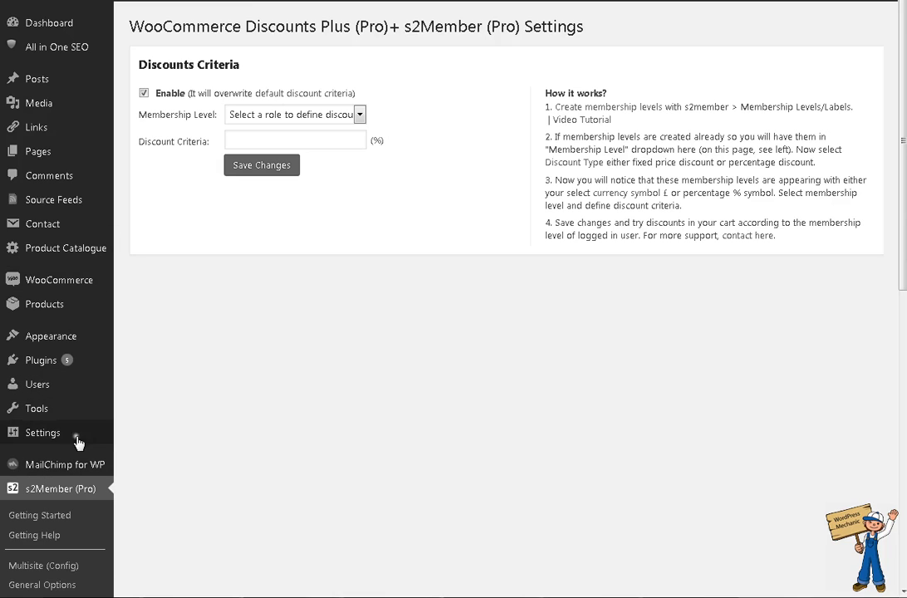
Go to WooCommerce > Settings from the WordPress admin menu
mouse_move(76, 436)
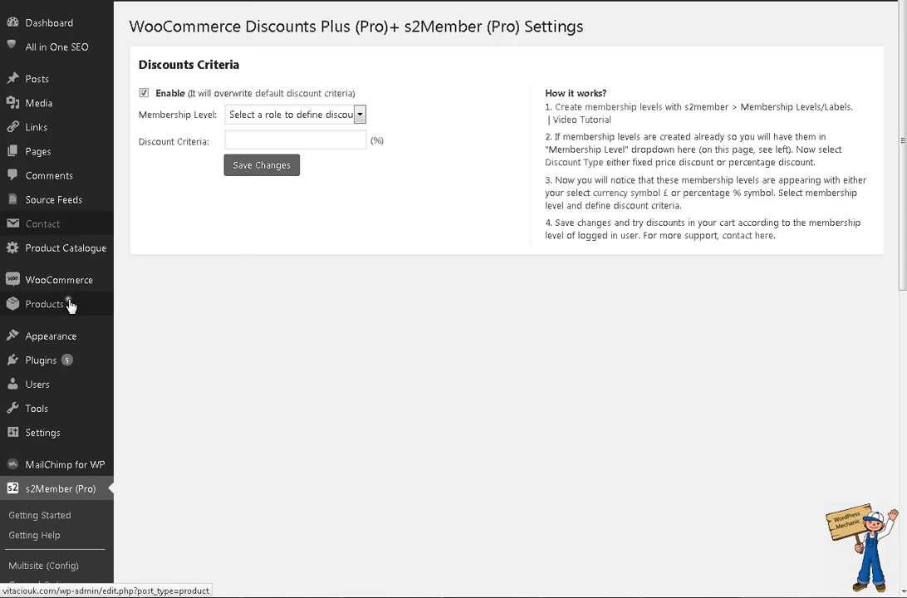
mouse_move(100, 281)
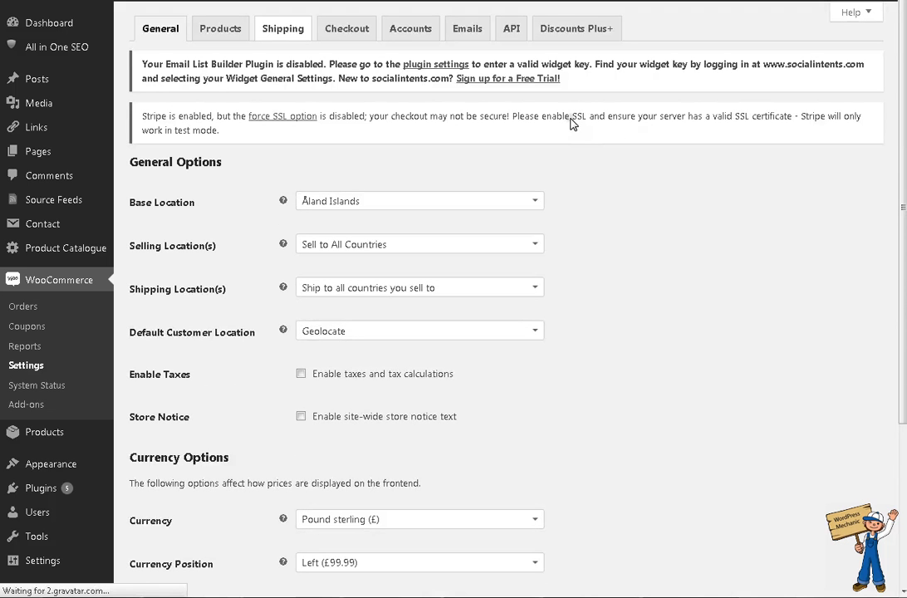
Open the Discounts Plus+ tab and expand the Discount Type list (Percentage or Flat Discount)
click(584, 38)
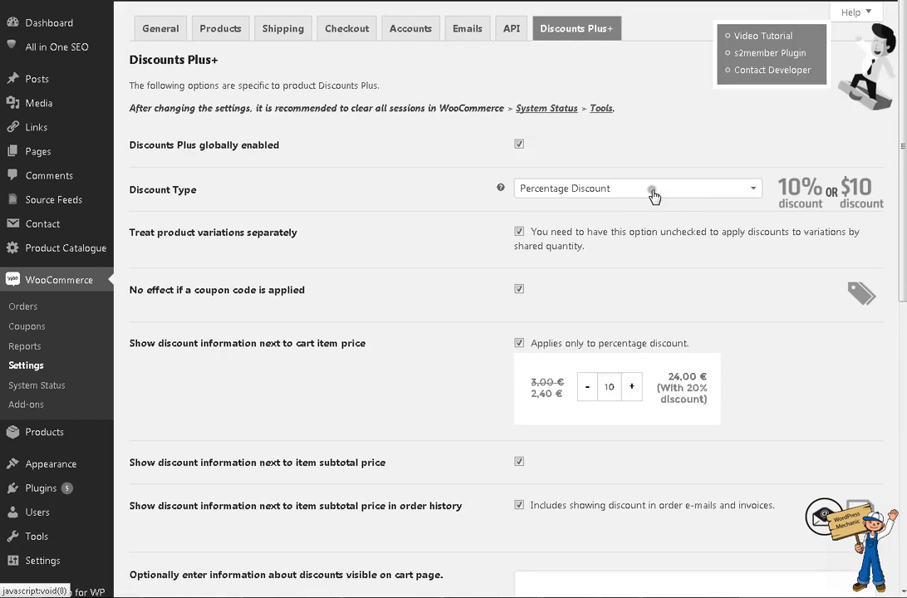
click(653, 189)
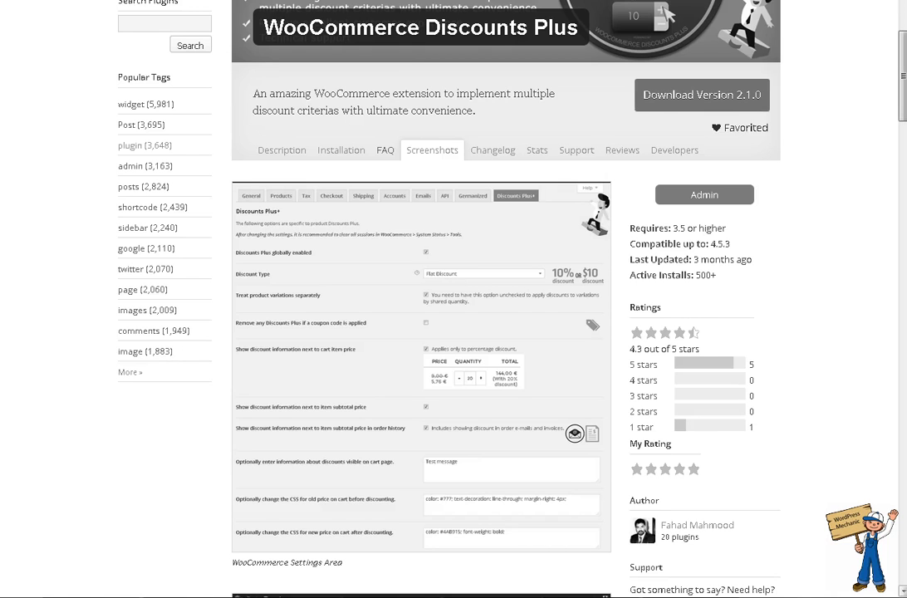
scroll(498, 332, down, 2)
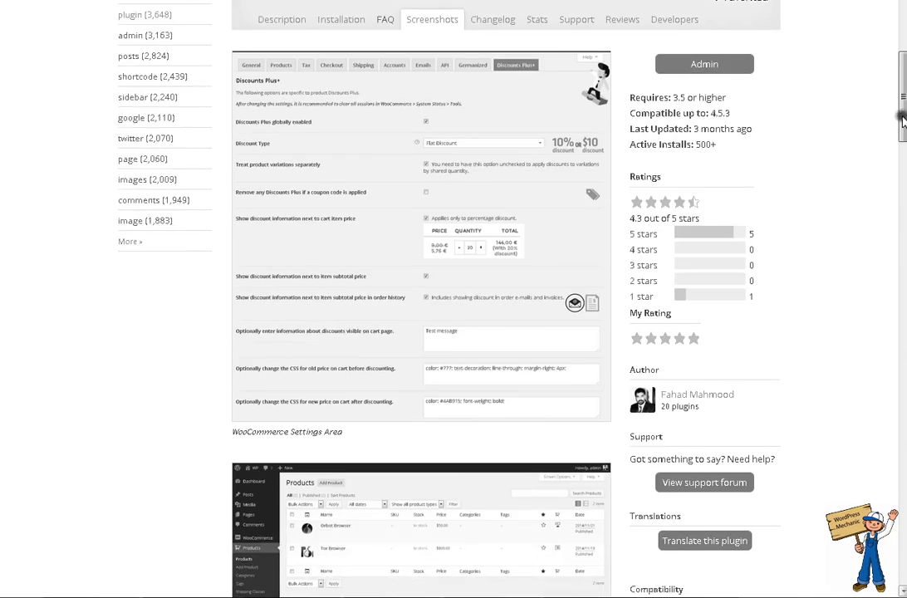
scroll(384, 206, down, 10)
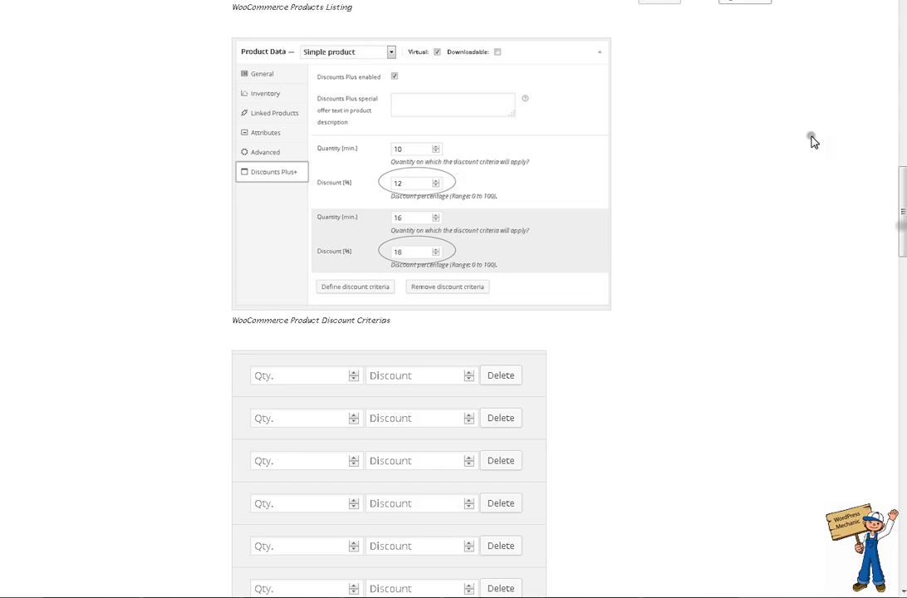
scroll(832, 212, down, 10)
scroll(833, 218, up, 10)
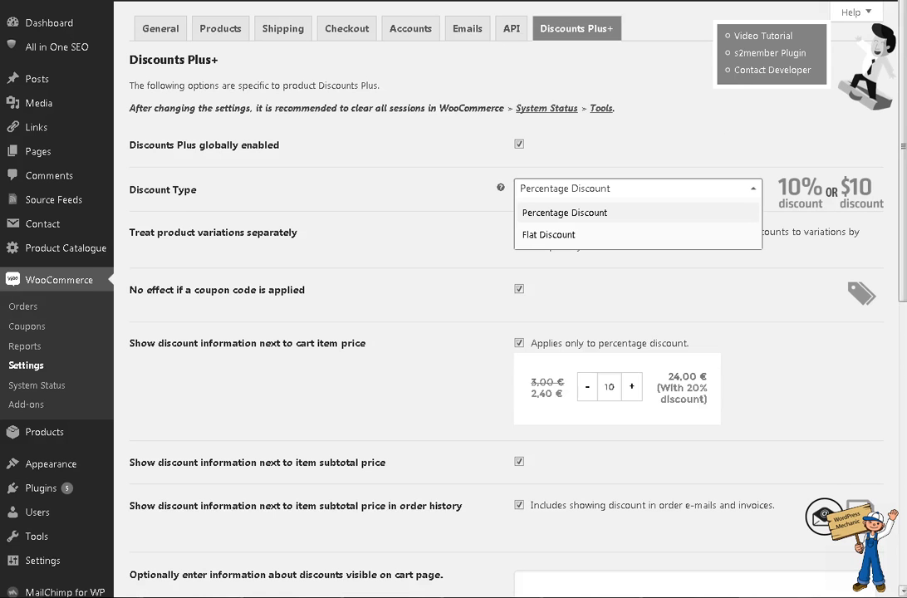
Add four empty quantity/discount rows with Define discount criteria
scroll(843, 273, down, 6)
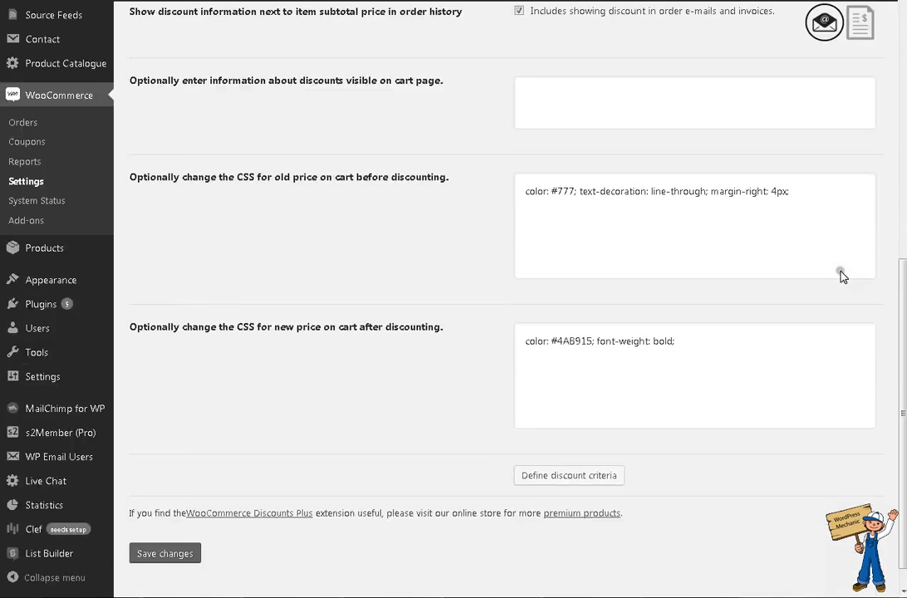
scroll(582, 465, up, 4)
scroll(559, 450, down, 4)
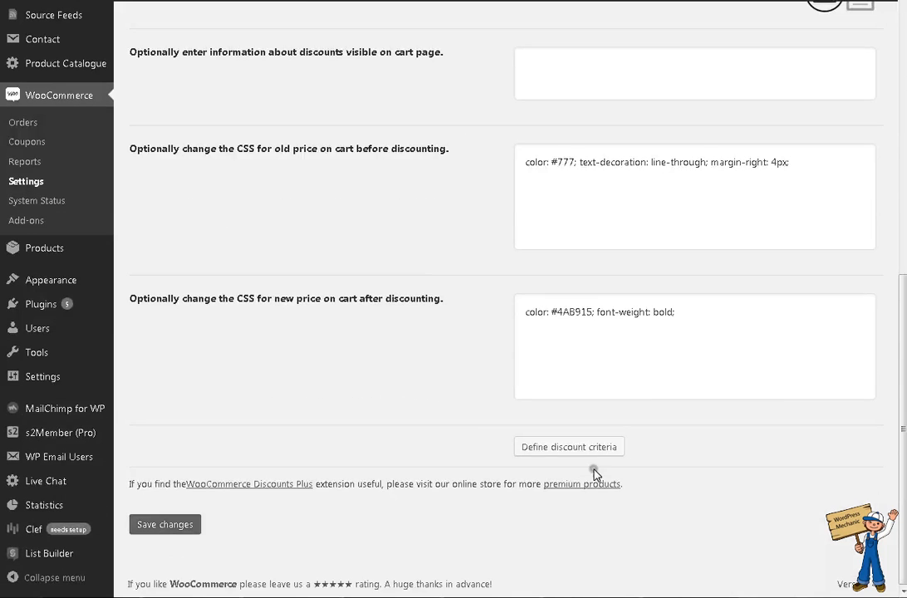
click(598, 450)
click(587, 490)
click(585, 531)
scroll(588, 545, down, 2)
click(588, 436)
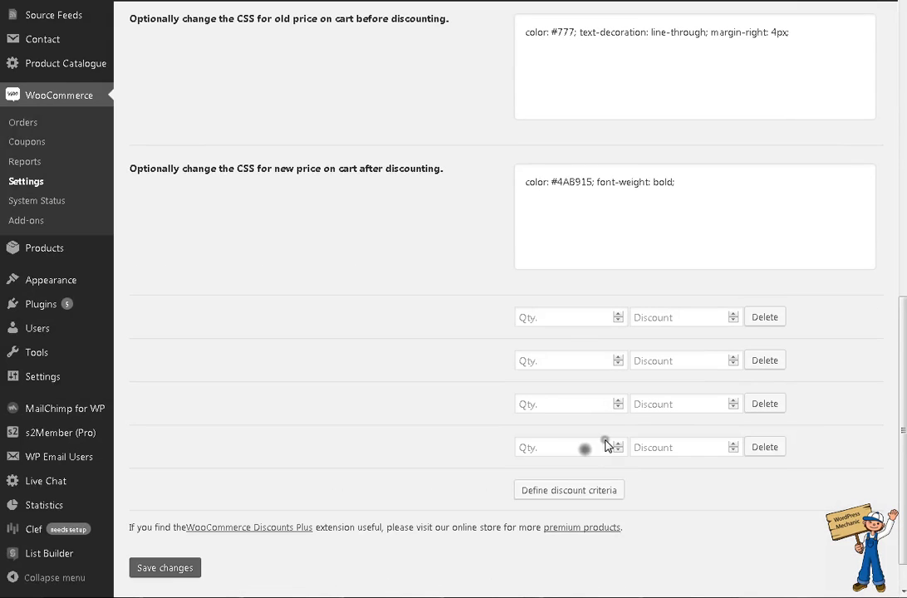
Enter the Qty/Discount pairs 5/10, 10/12 and 15/15 in the first three rows
click(581, 316)
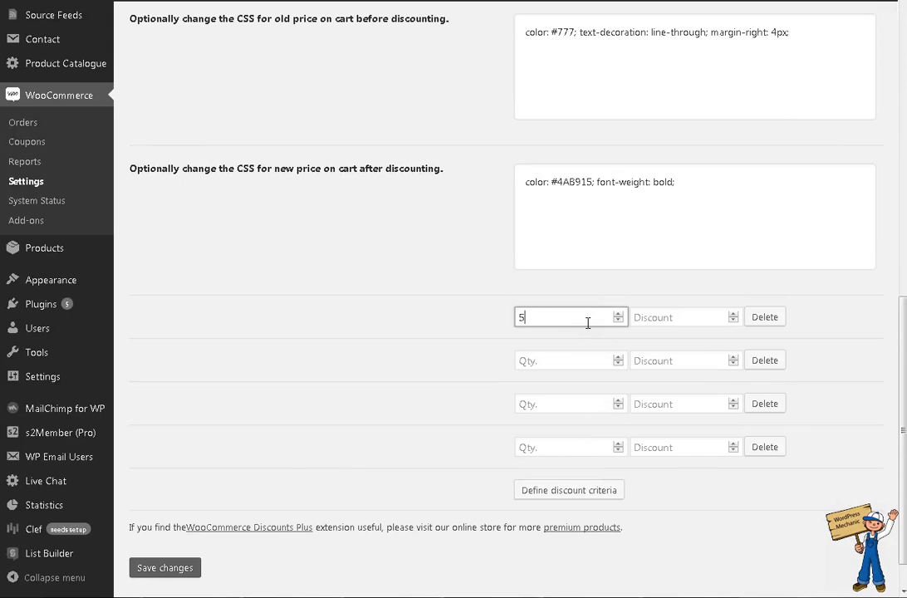
key(Tab)
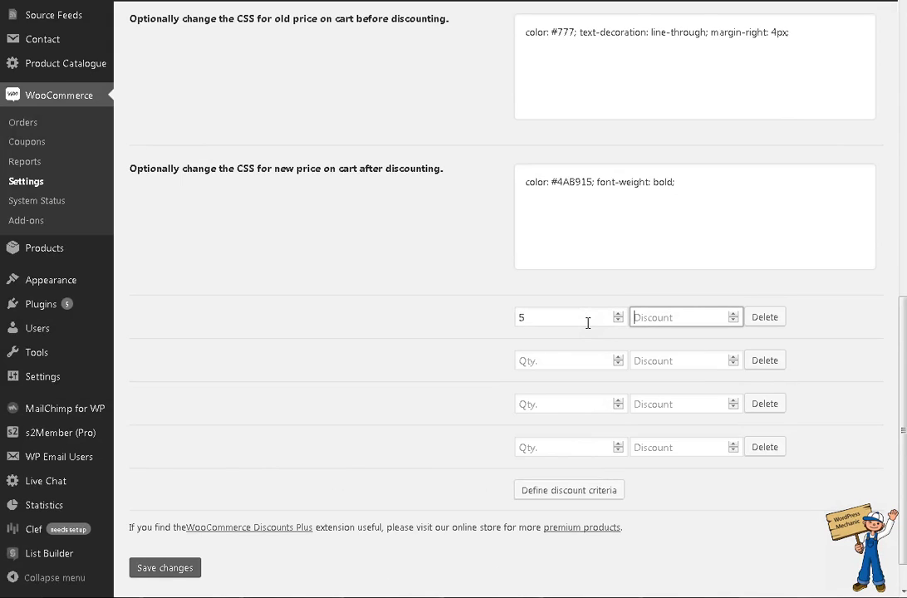
click(567, 361)
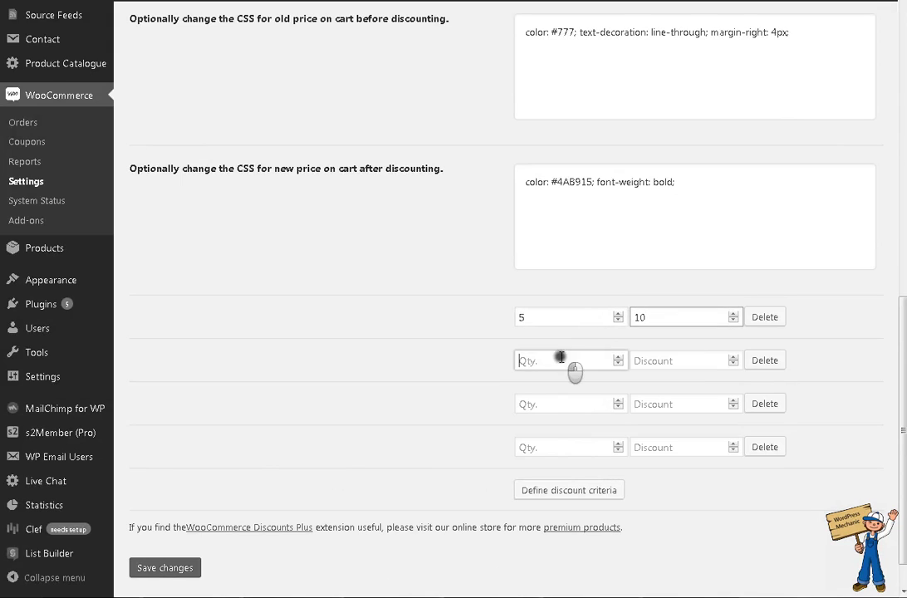
text(10)
key(Tab)
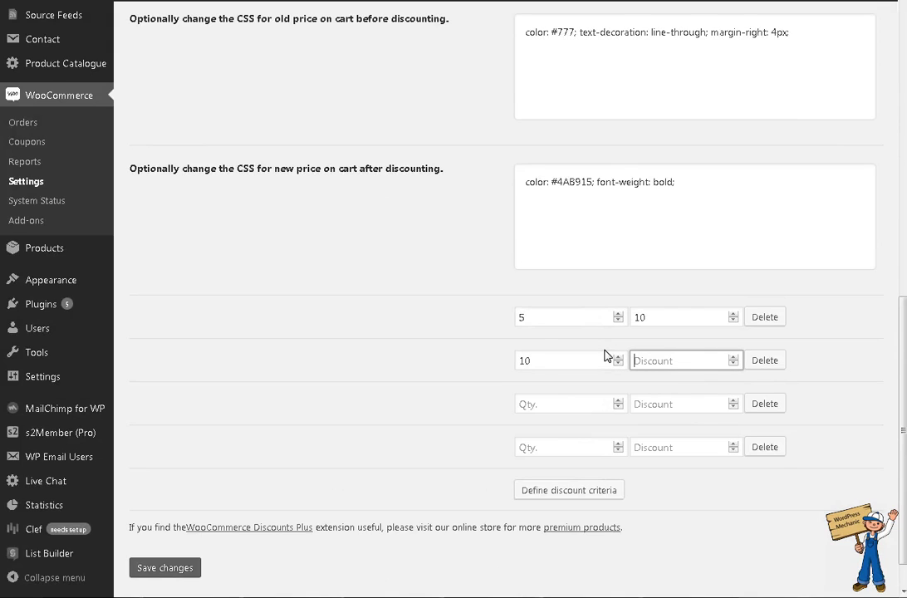
text(12)
click(585, 406)
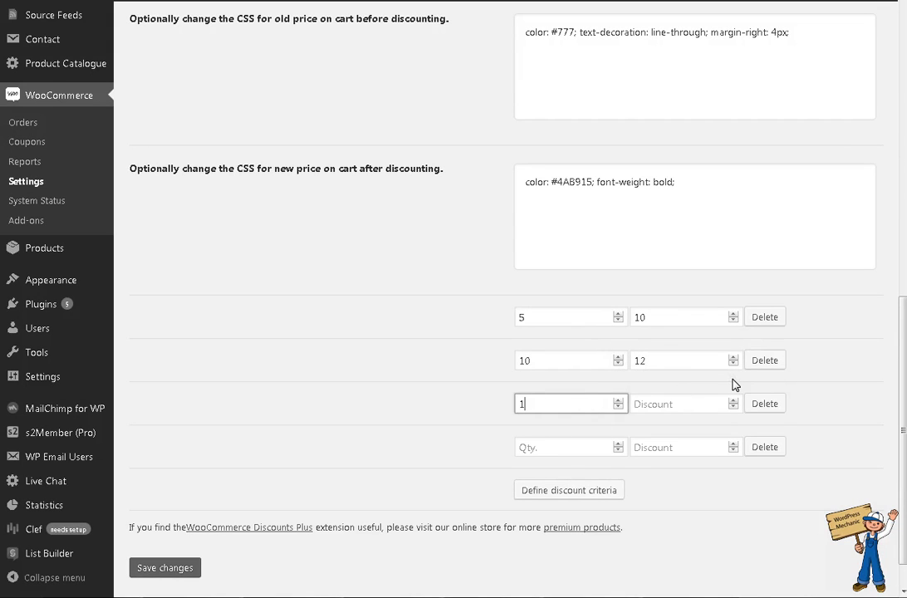
text(15)
key(Tab)
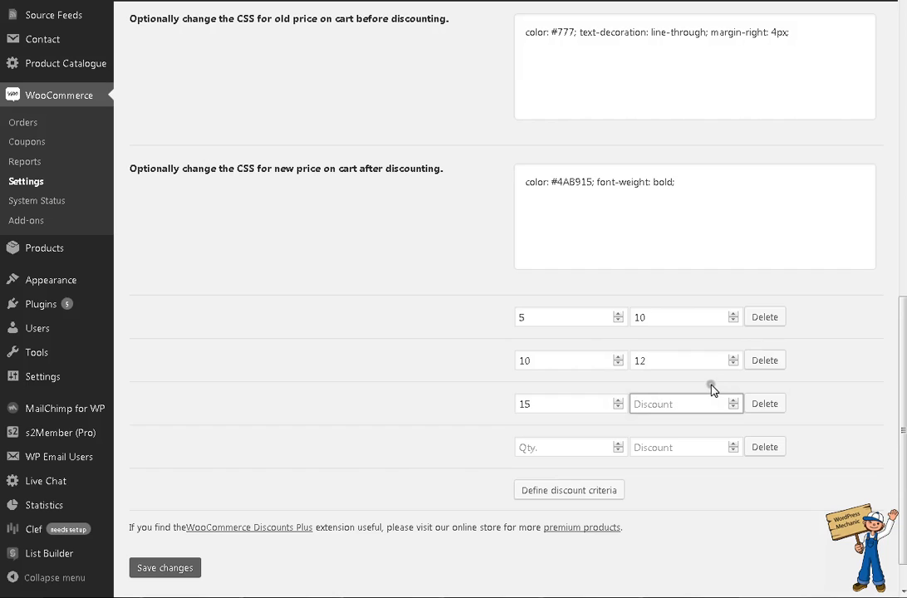
text(15)
Add several more empty discount rows below the filled ones
click(570, 491)
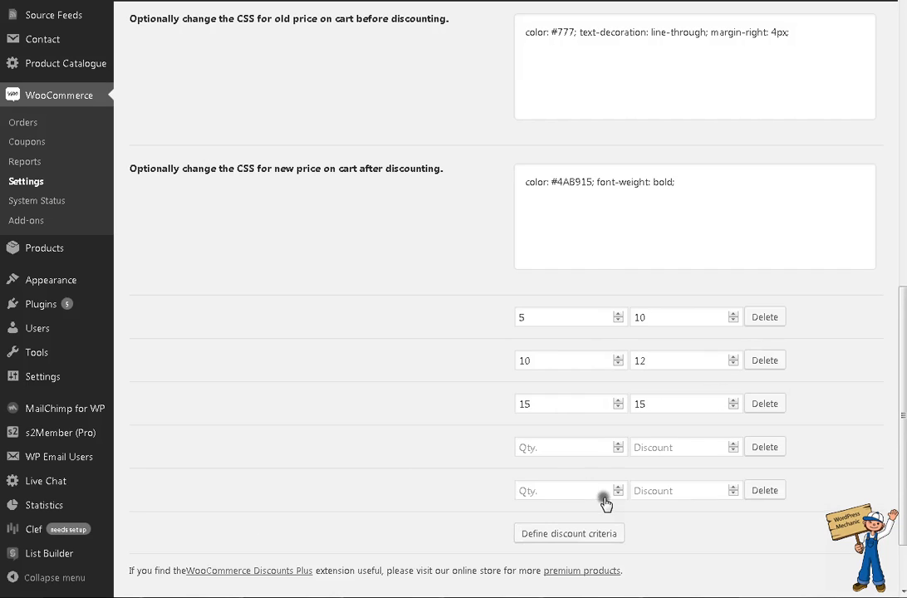
click(604, 540)
scroll(648, 532, down, 2)
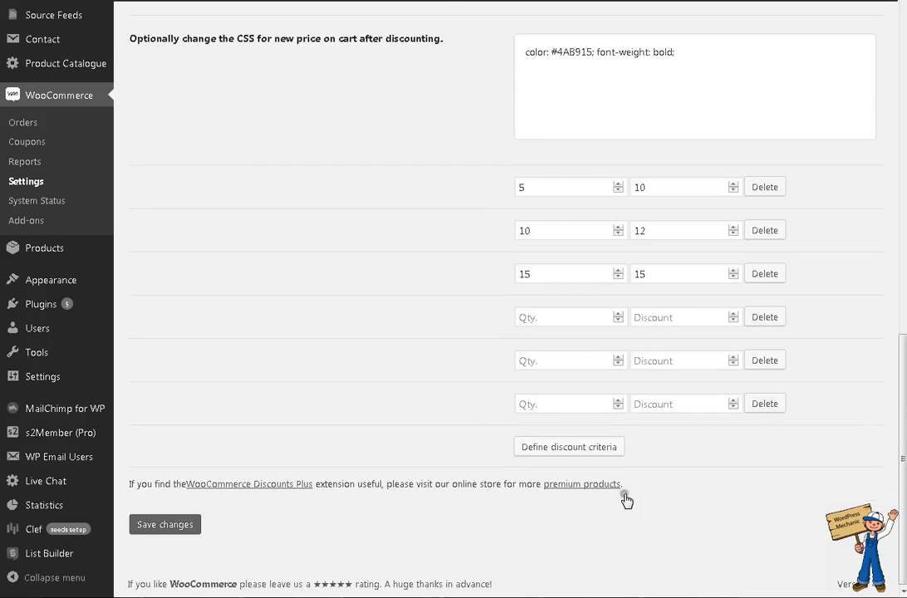
click(593, 447)
double_click(590, 492)
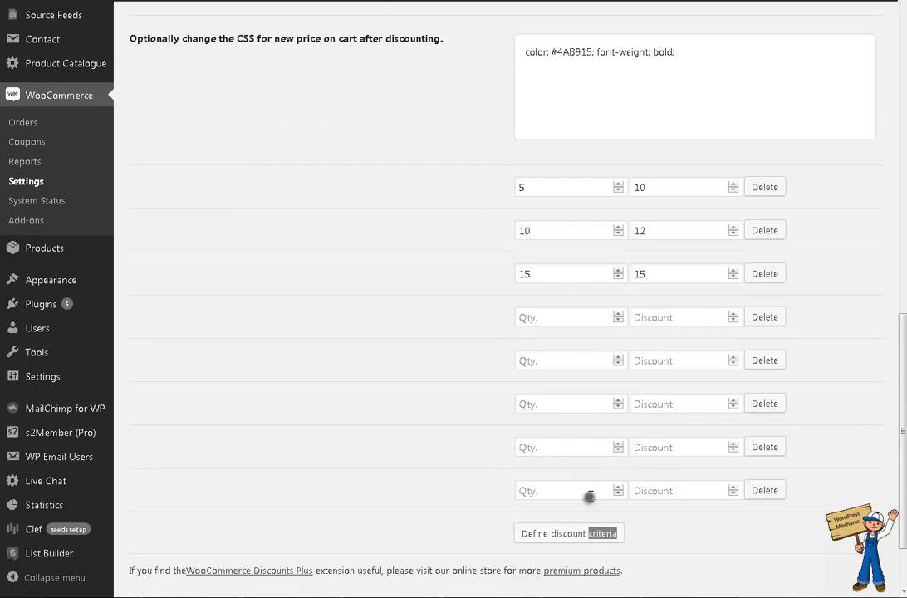
scroll(702, 485, up, 3)
scroll(589, 455, down, 4)
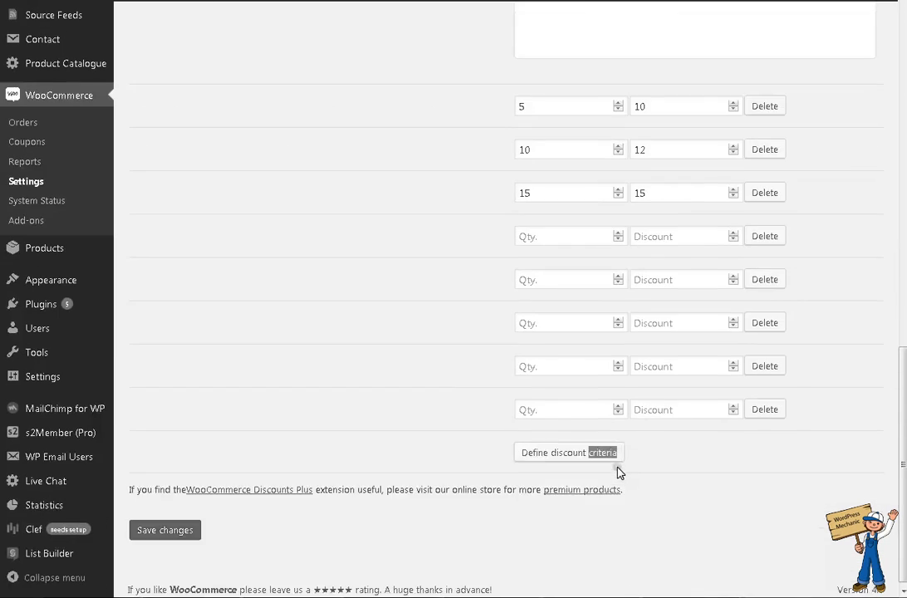
click(575, 457)
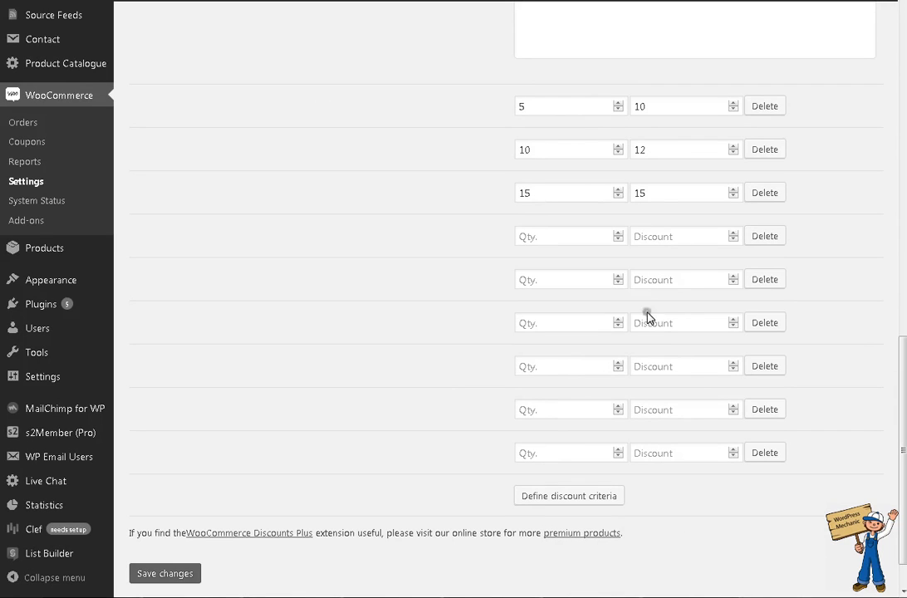
Recheck the first row's quantity of 5 and the first empty quantity field
click(524, 106)
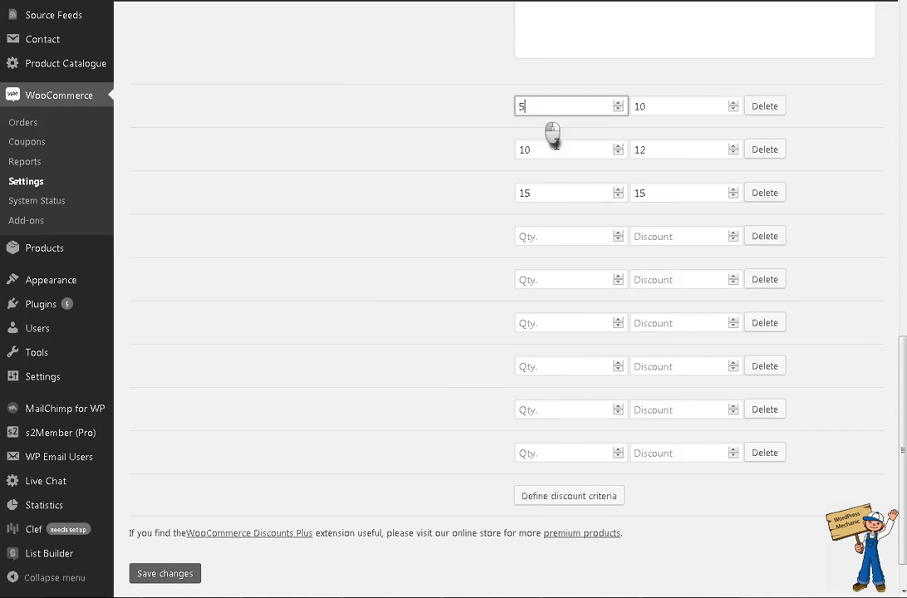
click(562, 235)
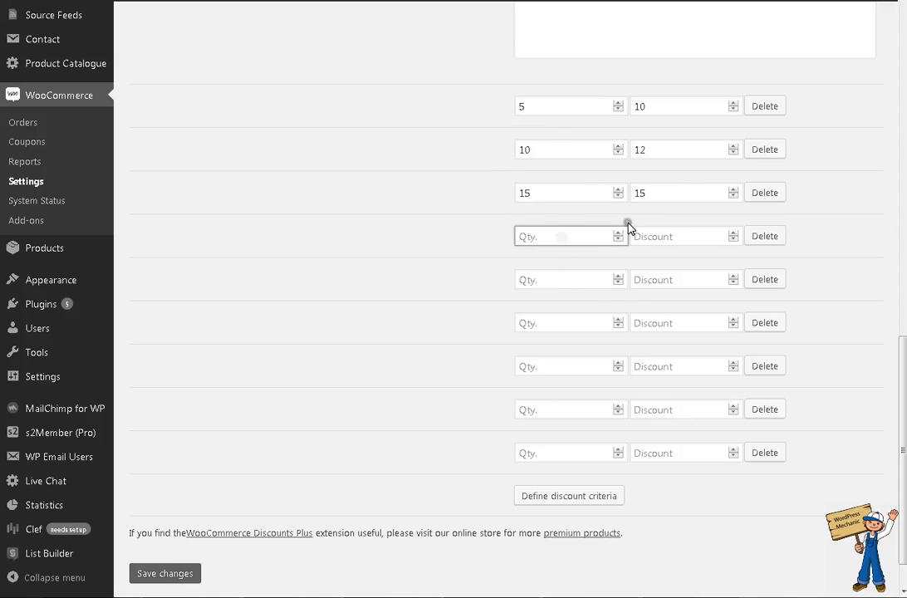
scroll(661, 314, up, 3)
scroll(740, 415, up, 8)
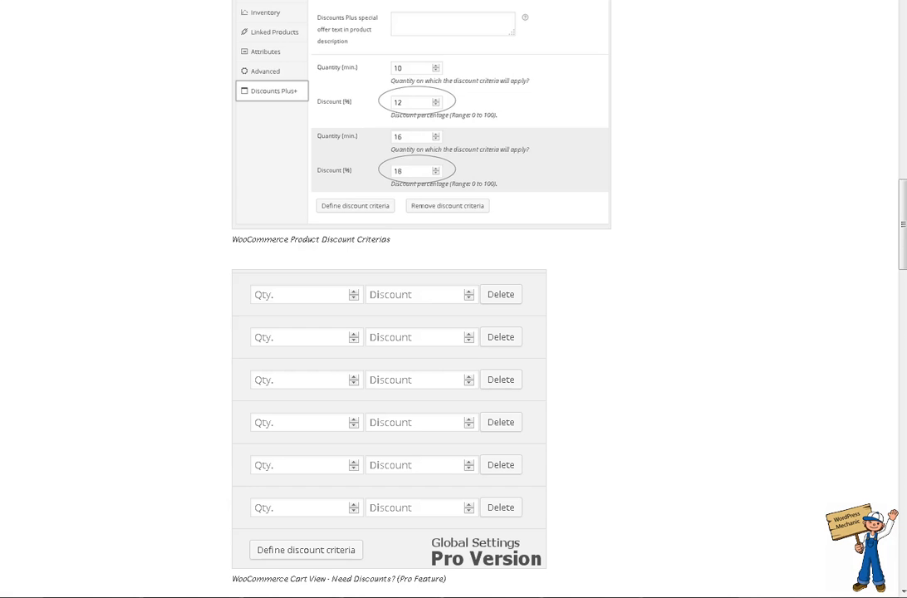
Scroll up through the plugin page's discount screenshots
scroll(708, 277, up, 2)
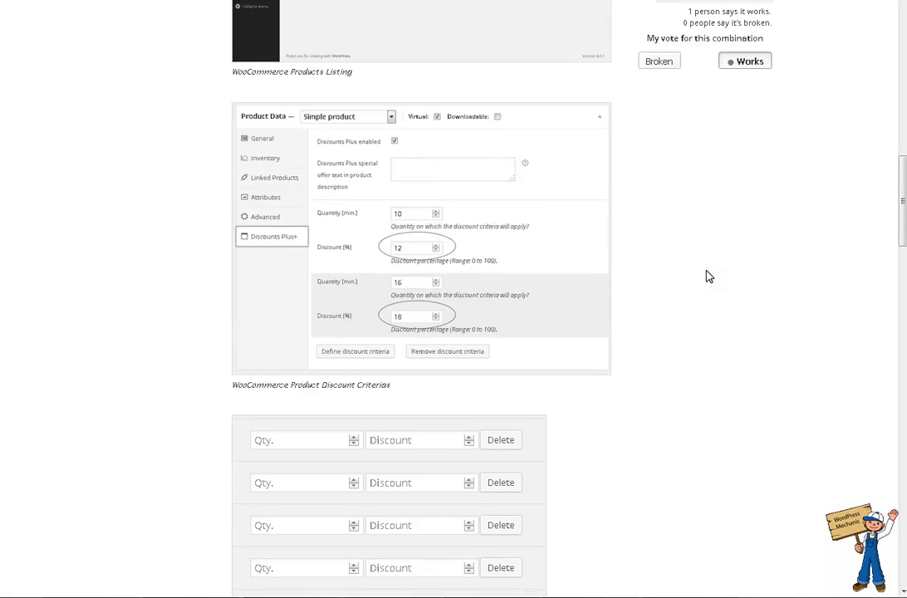
scroll(707, 276, up, 3)
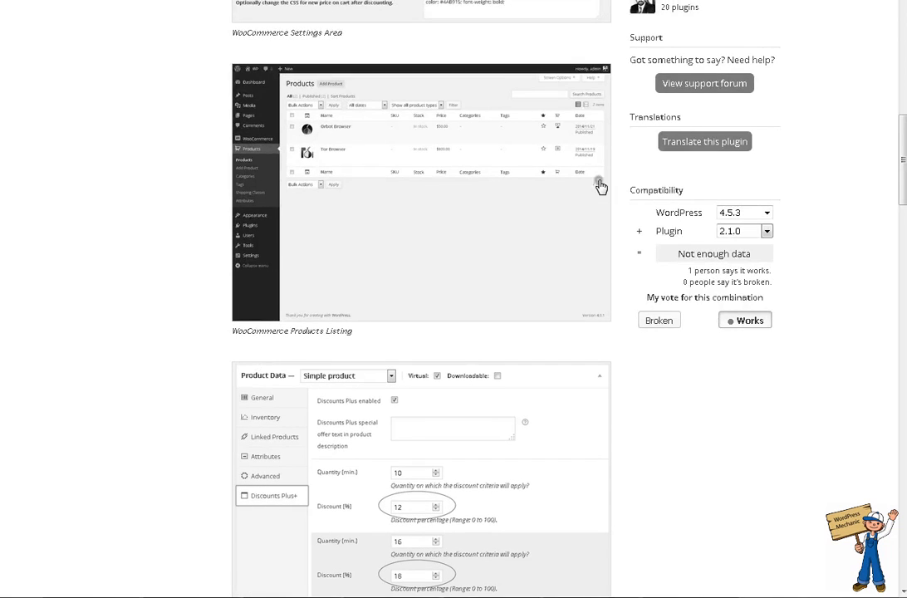